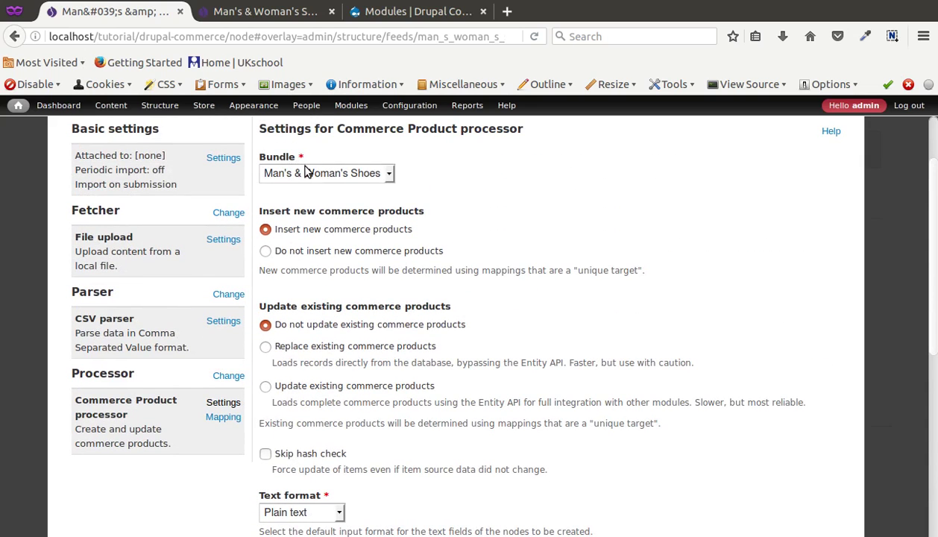
Set the Commerce Product processor's product type to Man's & Woman's Shoes and save the settings.
{"action": "scroll", "coordinate": [306, 187], "scroll_direction": "down", "scroll_amount": 9}
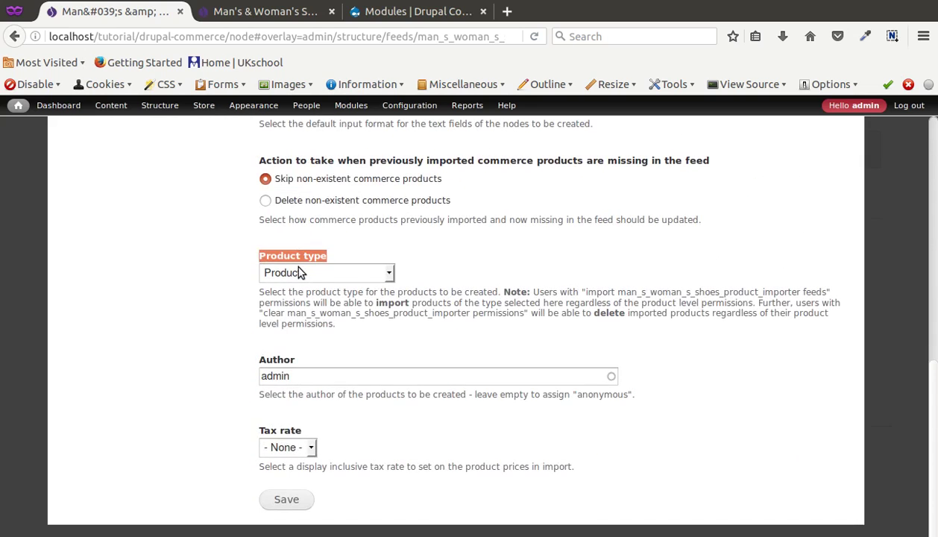
{"action": "left_click", "coordinate": [298, 265]}
{"action": "left_click", "coordinate": [308, 291]}
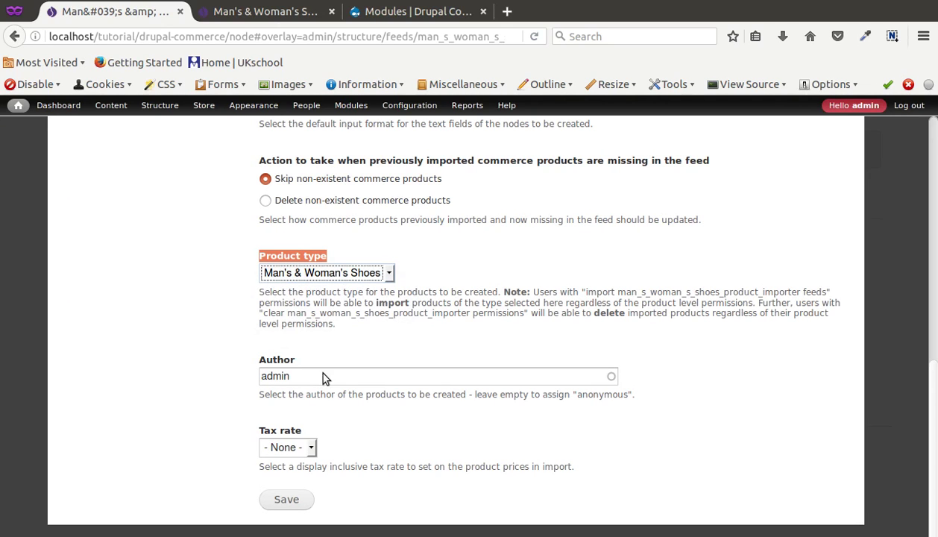
{"action": "left_click", "coordinate": [287, 498]}
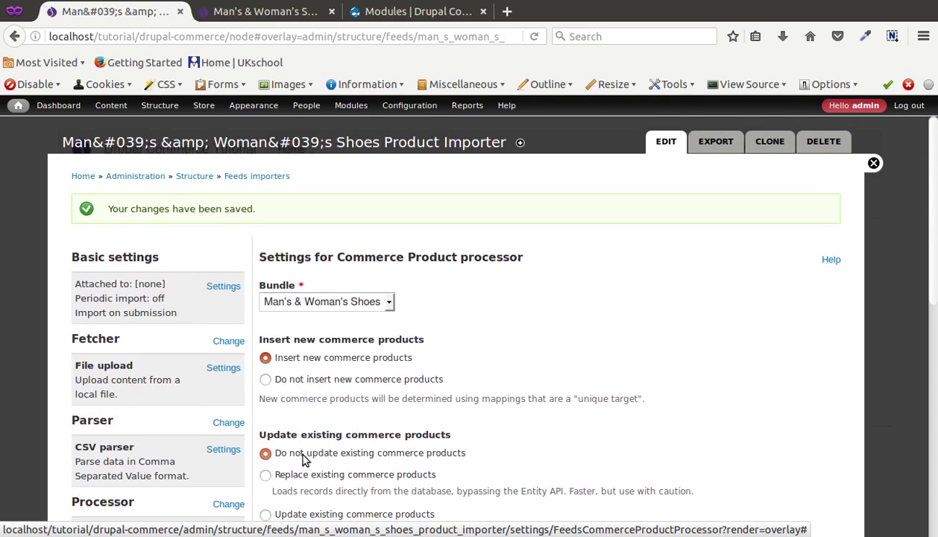
{"action": "scroll", "coordinate": [304, 459], "scroll_direction": "down", "scroll_amount": 9}
{"action": "scroll", "coordinate": [303, 459], "scroll_direction": "down", "scroll_amount": 5}
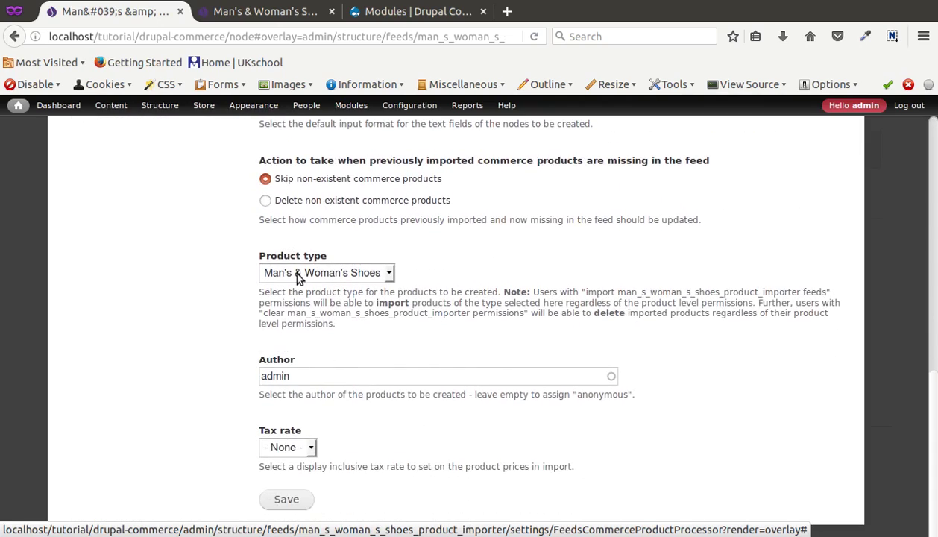
In the Commerce Product processor mapping, map source Size, copied from the product type's field labels, to Size (field_size) and save.
{"action": "scroll", "coordinate": [295, 277], "scroll_direction": "up", "scroll_amount": 7}
{"action": "scroll", "coordinate": [291, 282], "scroll_direction": "up", "scroll_amount": 4}
{"action": "left_click", "coordinate": [224, 419]}
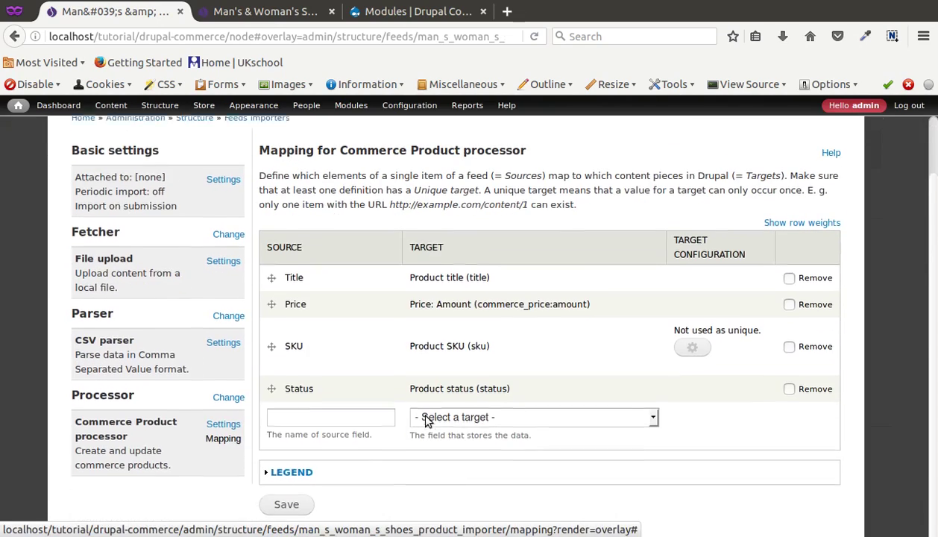
{"action": "left_click", "coordinate": [467, 403]}
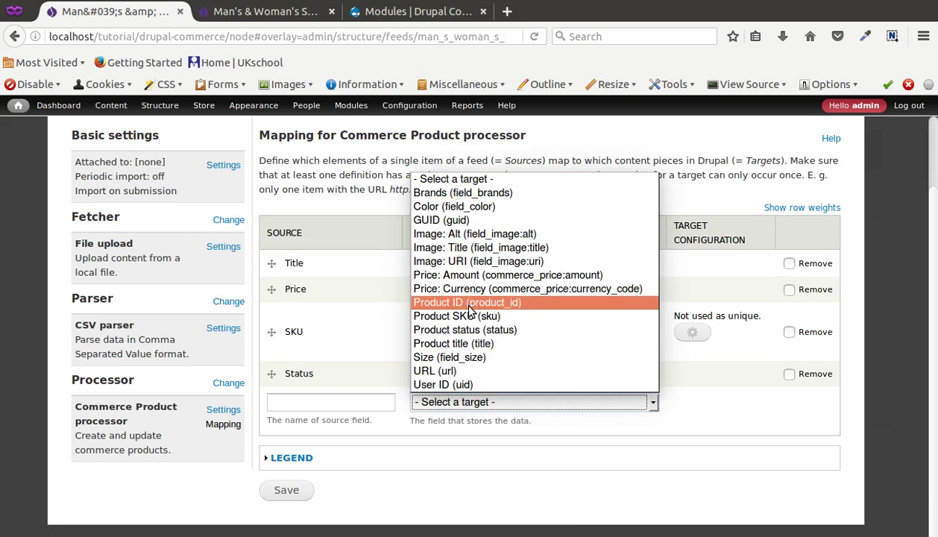
{"action": "left_click", "coordinate": [216, 13]}
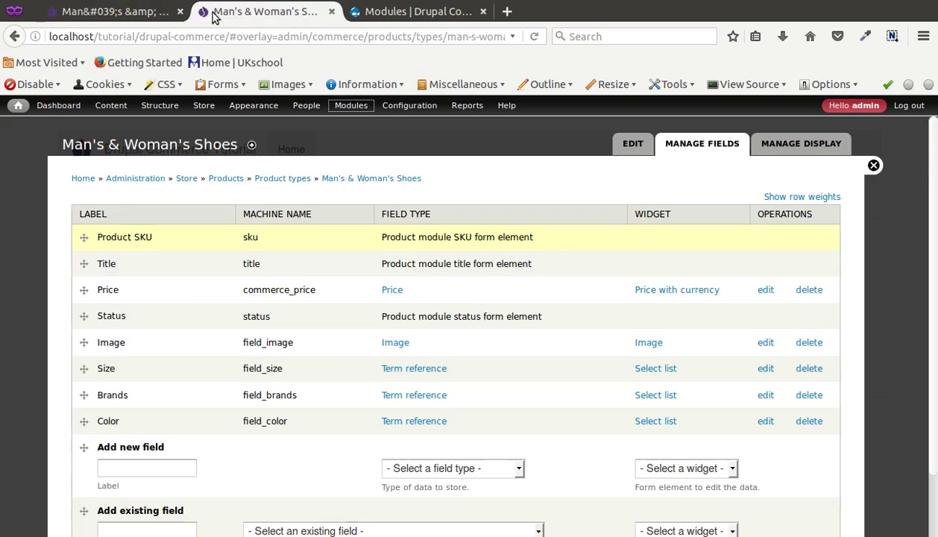
{"action": "double_click", "coordinate": [112, 368]}
{"action": "key", "text": "ctrl+c"}
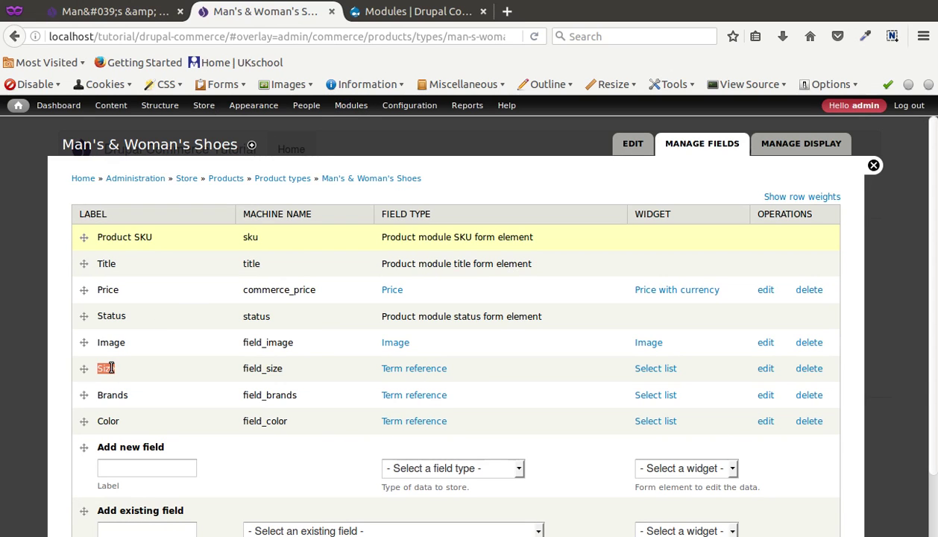
{"action": "left_click", "coordinate": [133, 14]}
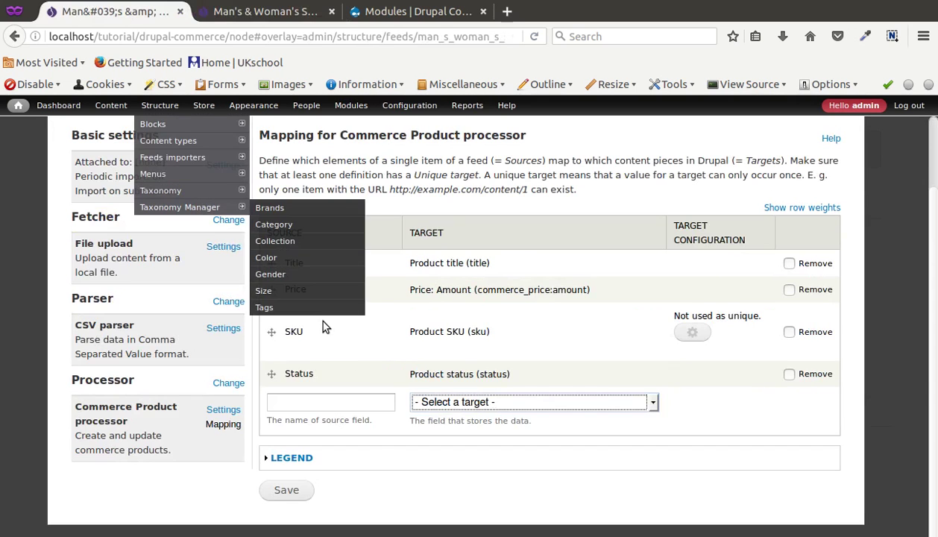
{"action": "left_click", "coordinate": [315, 397]}
{"action": "key", "text": "ctrl+v"}
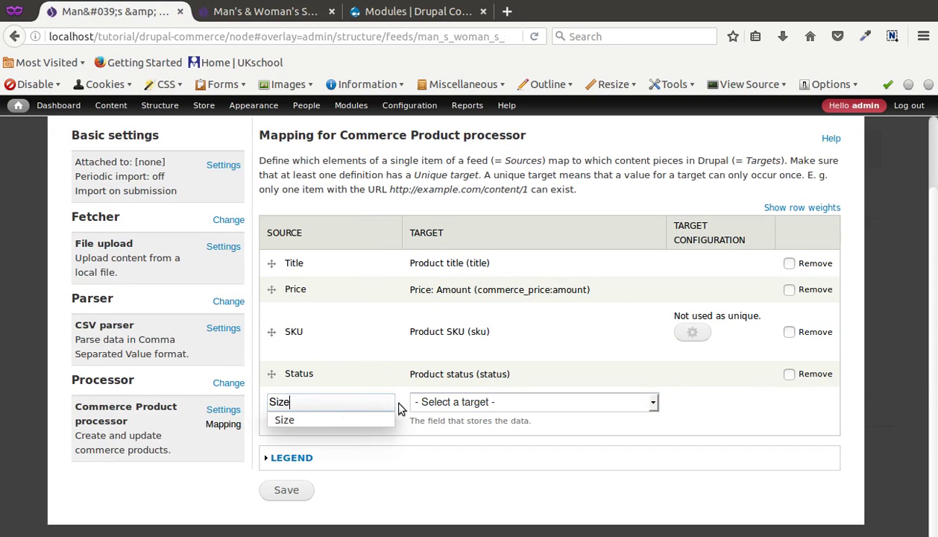
{"action": "left_click", "coordinate": [416, 406]}
{"action": "left_click", "coordinate": [435, 356]}
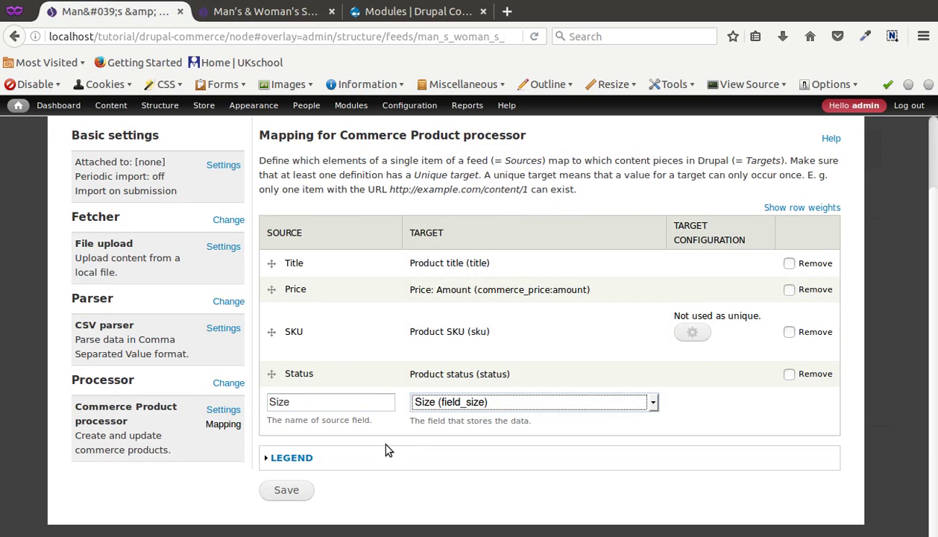
{"action": "left_click", "coordinate": [291, 490]}
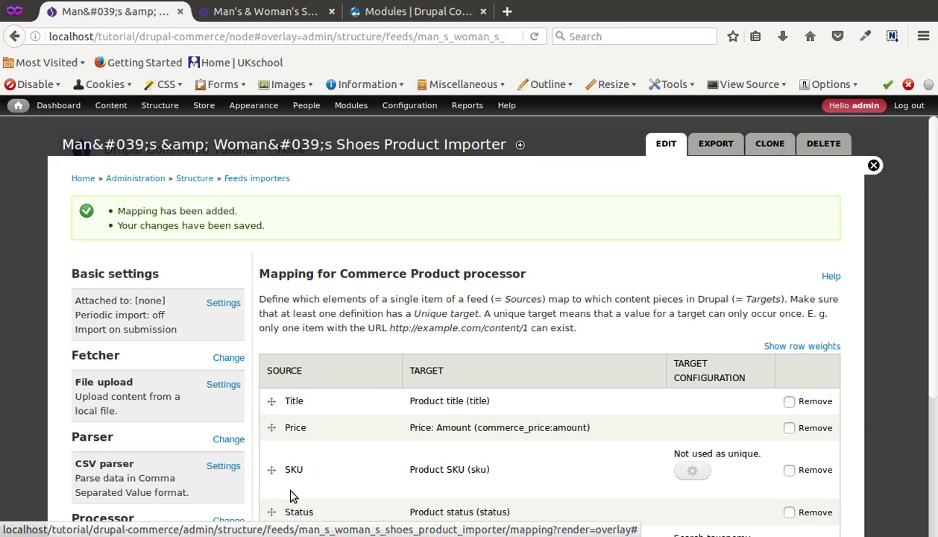
Review the Commerce Product processor settings, including the product type, and return to its mapping.
{"action": "scroll", "coordinate": [269, 495], "scroll_direction": "down", "scroll_amount": 5}
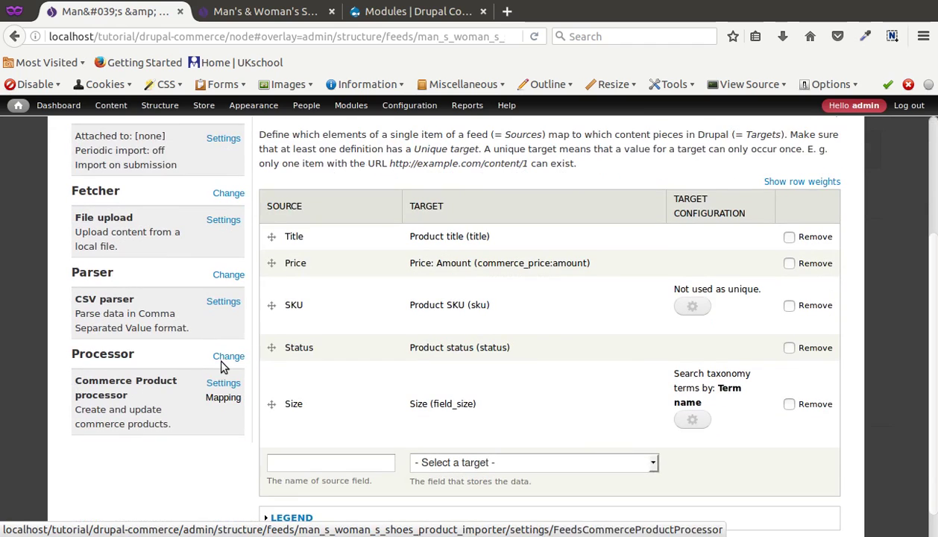
{"action": "left_click", "coordinate": [225, 383]}
{"action": "scroll", "coordinate": [352, 374], "scroll_direction": "down", "scroll_amount": 5}
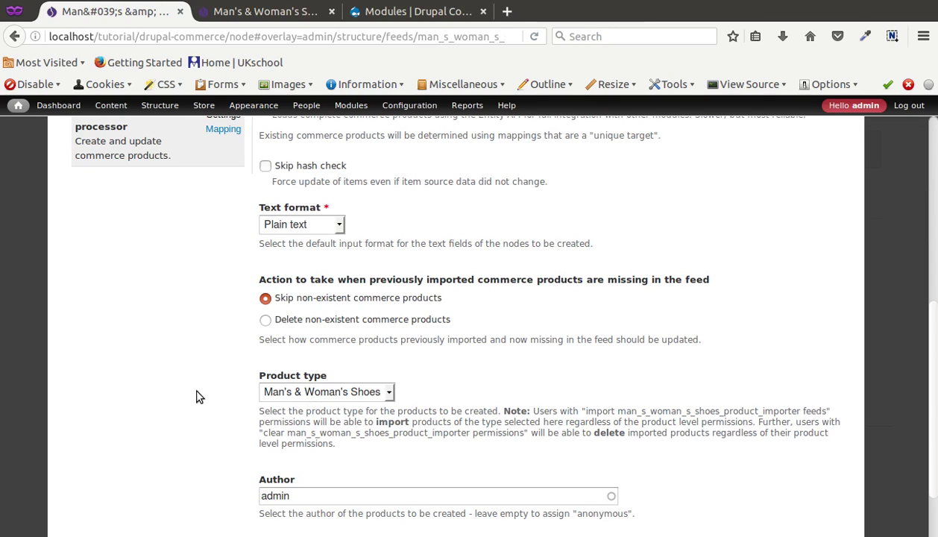
{"action": "scroll", "coordinate": [195, 392], "scroll_direction": "up", "scroll_amount": 3}
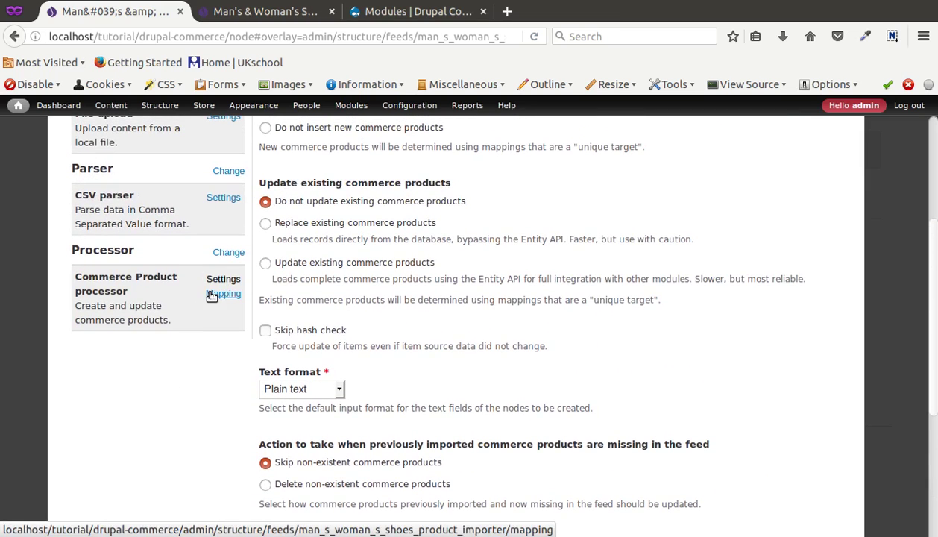
{"action": "left_click", "coordinate": [210, 295]}
{"action": "scroll", "coordinate": [246, 310], "scroll_direction": "down", "scroll_amount": 3}
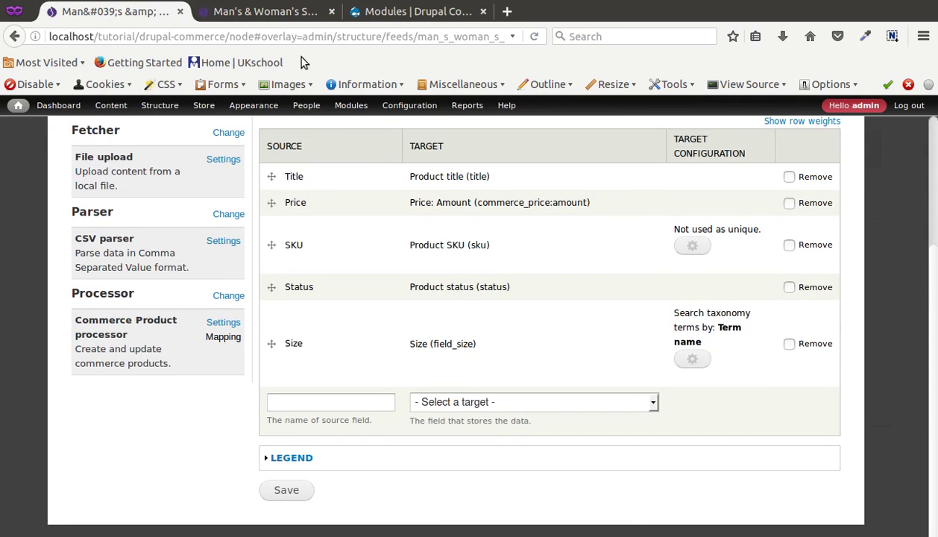
Add a mapping from source Brands, copied from the product type's field labels, to Brands (field_brands) and save.
{"action": "left_click", "coordinate": [268, 11]}
{"action": "scroll", "coordinate": [141, 321], "scroll_direction": "down", "scroll_amount": 1}
{"action": "double_click", "coordinate": [112, 354]}
{"action": "key", "text": "ctrl+c"}
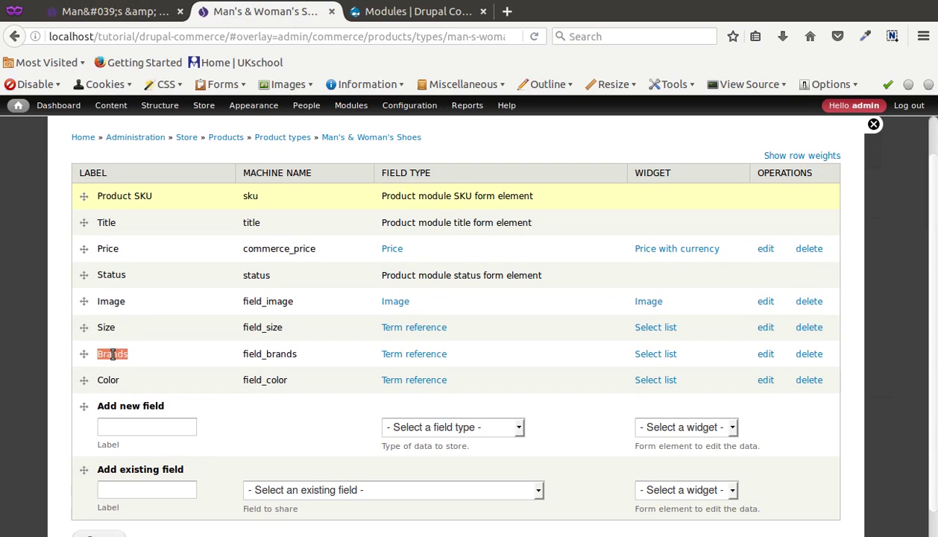
{"action": "left_click", "coordinate": [126, 14]}
{"action": "left_click", "coordinate": [285, 403]}
{"action": "key", "text": "ctrl+v"}
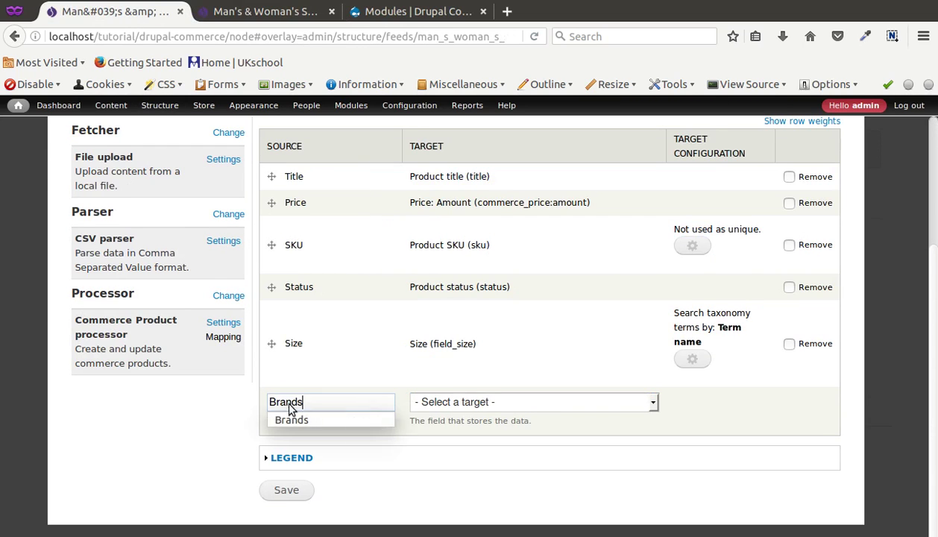
{"action": "left_click", "coordinate": [430, 402]}
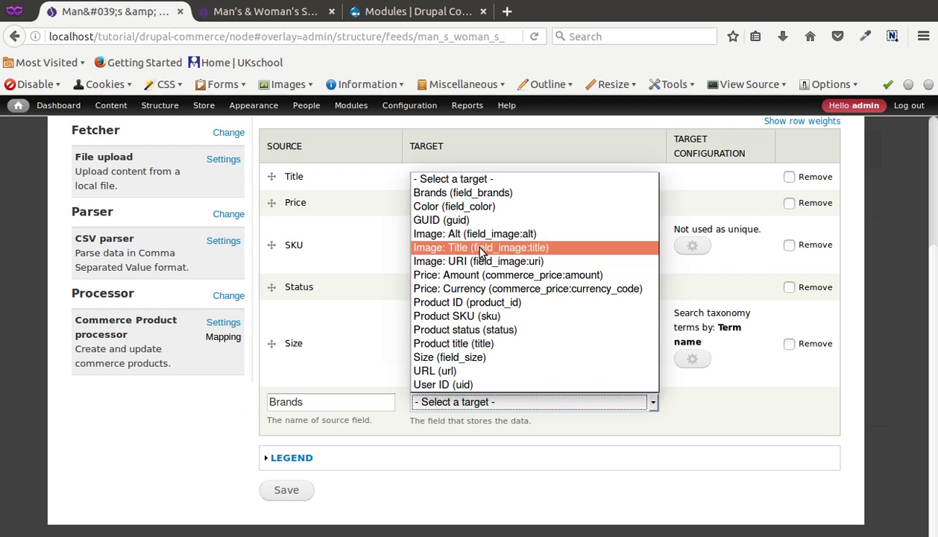
{"action": "left_click", "coordinate": [459, 193]}
{"action": "left_click", "coordinate": [287, 490]}
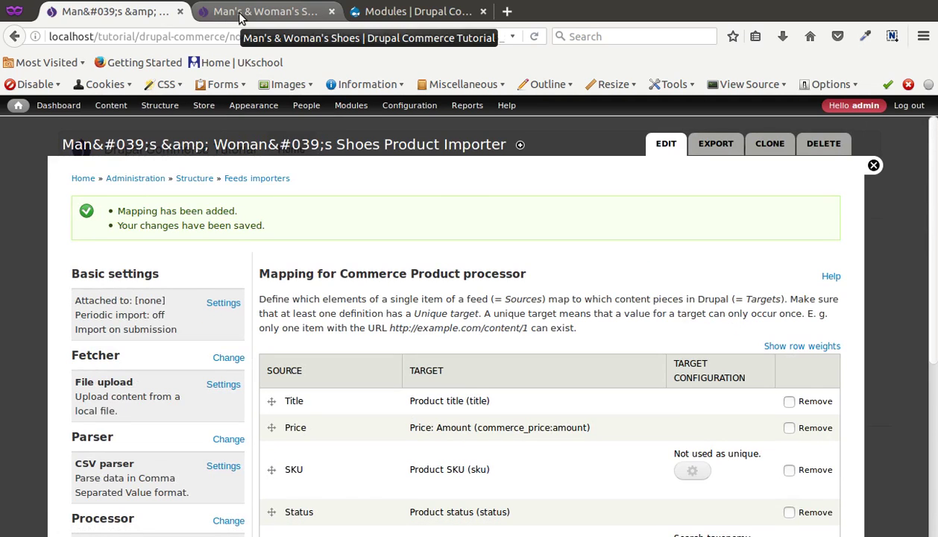
Add a mapping from source Color, copied from the product type's field labels, to Color (field_color) and save.
{"action": "left_click", "coordinate": [240, 18]}
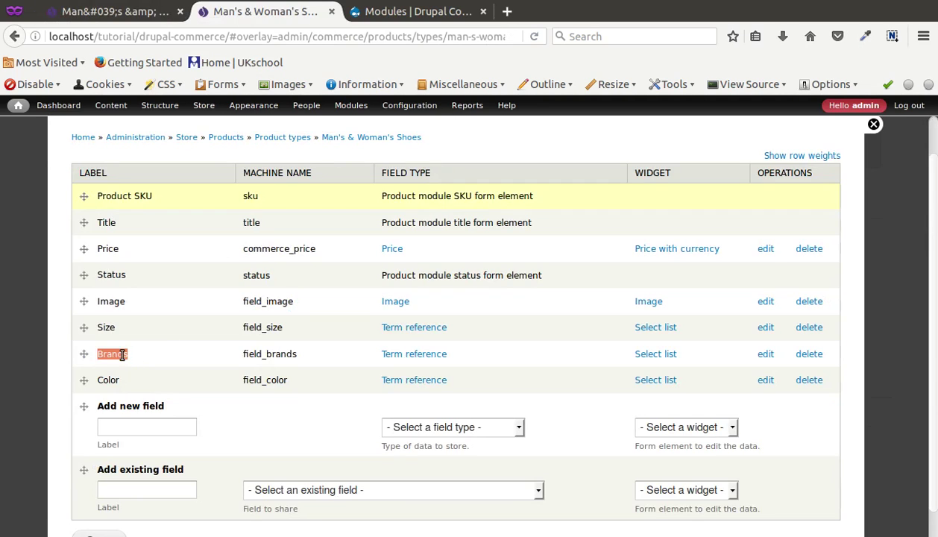
{"action": "double_click", "coordinate": [111, 382]}
{"action": "key", "text": "ctrl+c"}
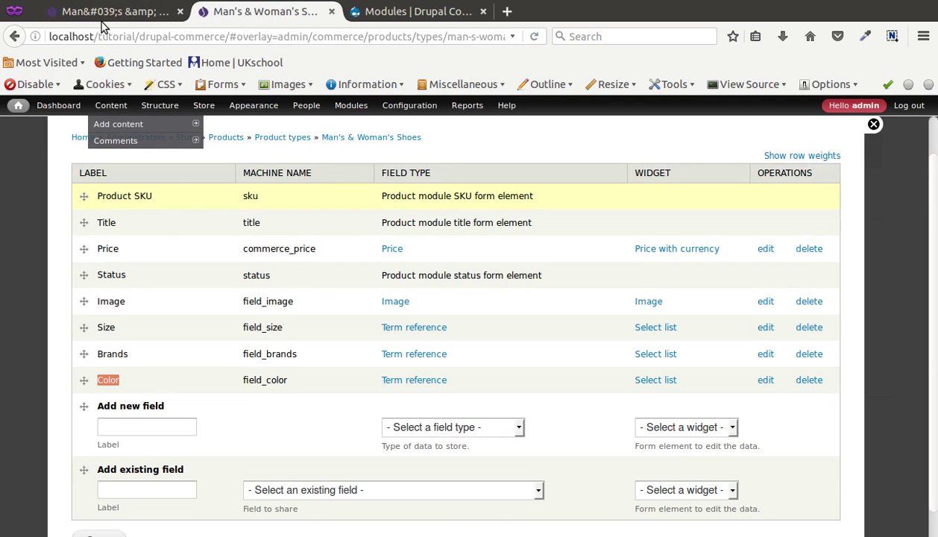
{"action": "left_click", "coordinate": [112, 11]}
{"action": "scroll", "coordinate": [312, 433], "scroll_direction": "down", "scroll_amount": 5}
{"action": "scroll", "coordinate": [309, 427], "scroll_direction": "down", "scroll_amount": 3}
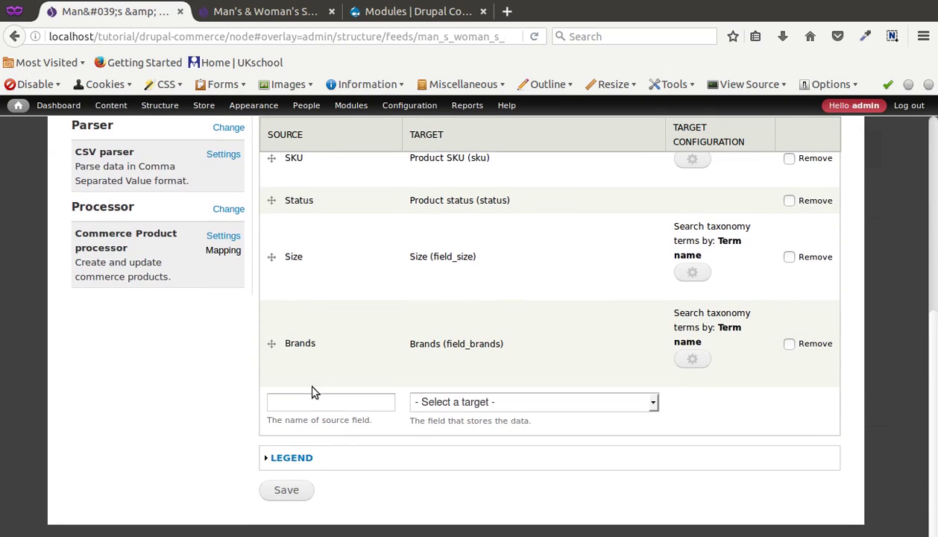
{"action": "left_click", "coordinate": [316, 402]}
{"action": "key", "text": "ctrl+v"}
{"action": "left_click", "coordinate": [461, 402]}
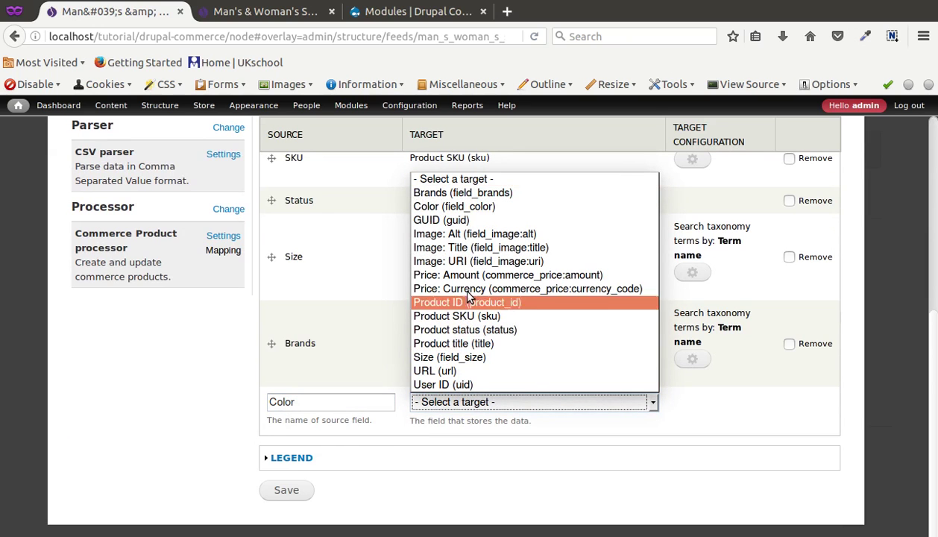
{"action": "left_click", "coordinate": [463, 207]}
{"action": "left_click", "coordinate": [285, 489]}
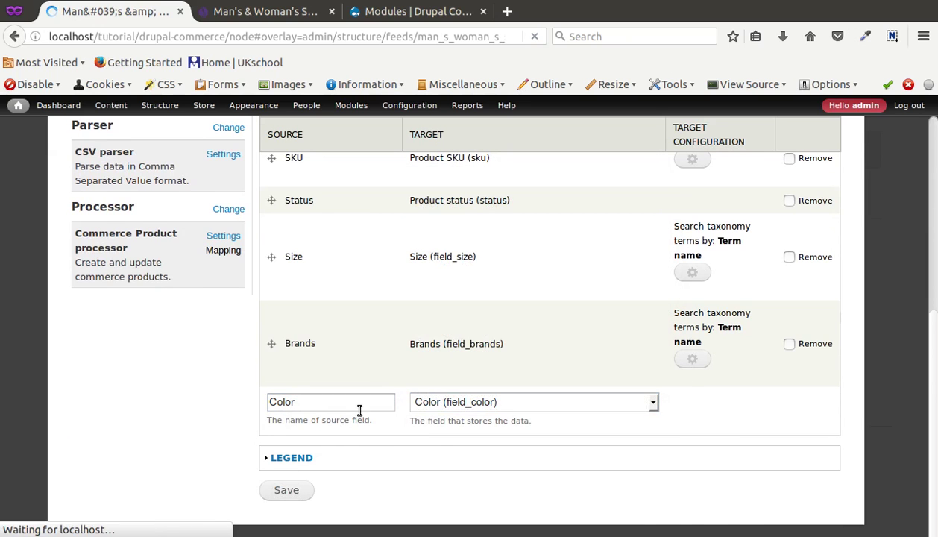
{"action": "scroll", "coordinate": [360, 414], "scroll_direction": "down", "scroll_amount": 5}
{"action": "scroll", "coordinate": [358, 415], "scroll_direction": "down", "scroll_amount": 4}
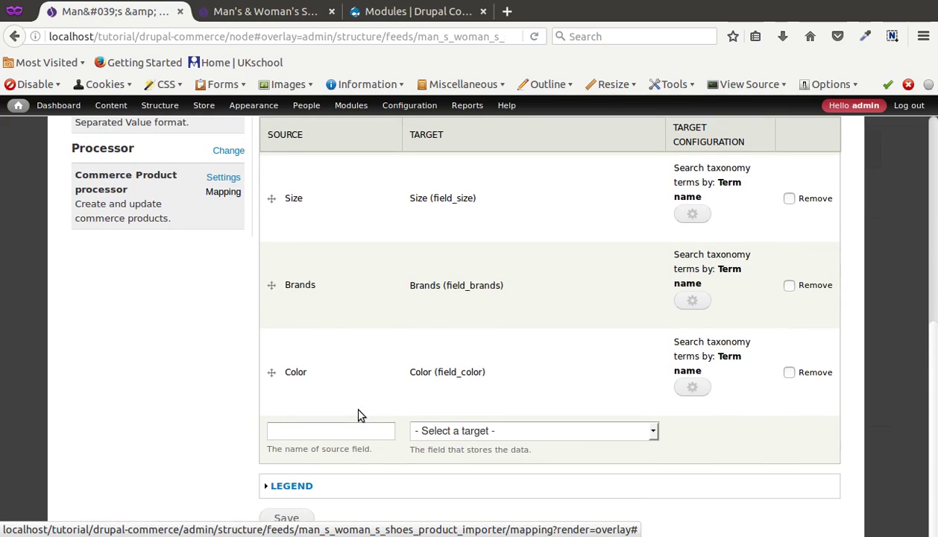
{"action": "scroll", "coordinate": [345, 432], "scroll_direction": "down", "scroll_amount": 1}
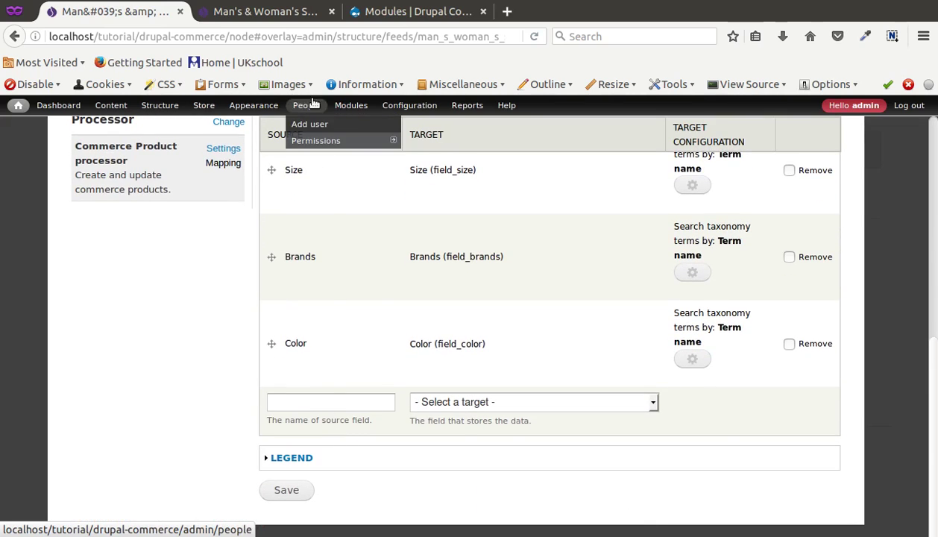
Add a mapping from source Image, copied from the product type's field labels, to Image: URI (field_image:uri), save, and check the mapping list.
{"action": "left_click", "coordinate": [281, 14]}
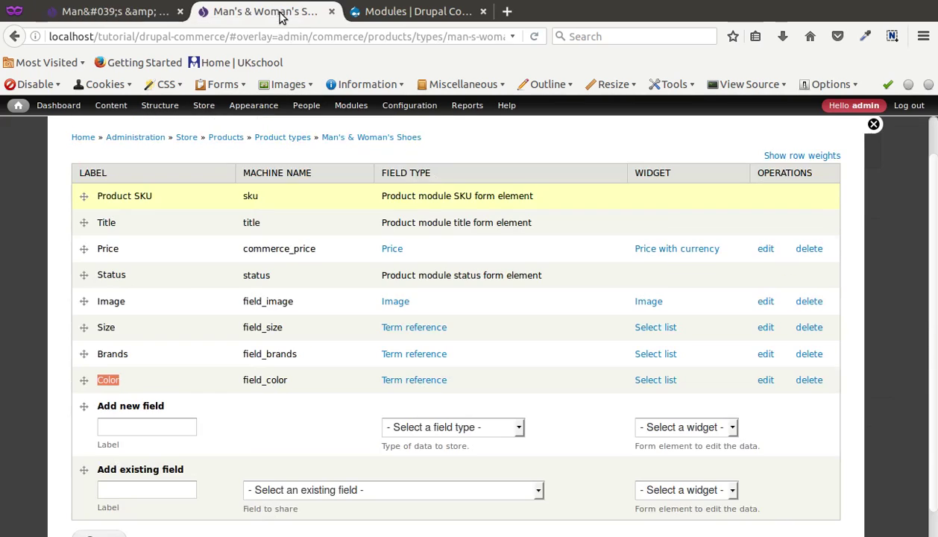
{"action": "double_click", "coordinate": [101, 302]}
{"action": "key", "text": "ctrl+c"}
{"action": "left_click", "coordinate": [146, 13]}
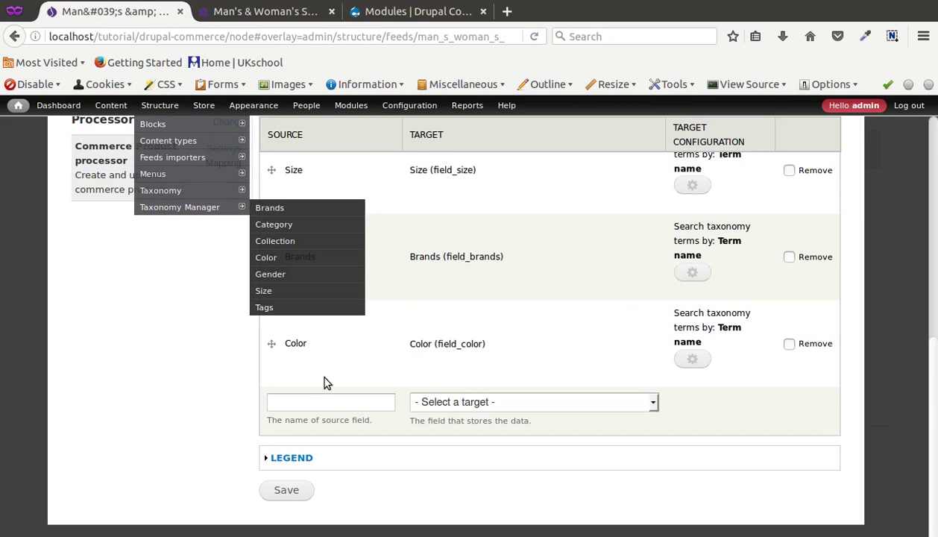
{"action": "left_click", "coordinate": [330, 400]}
{"action": "key", "text": "ctrl+v"}
{"action": "left_click", "coordinate": [429, 402]}
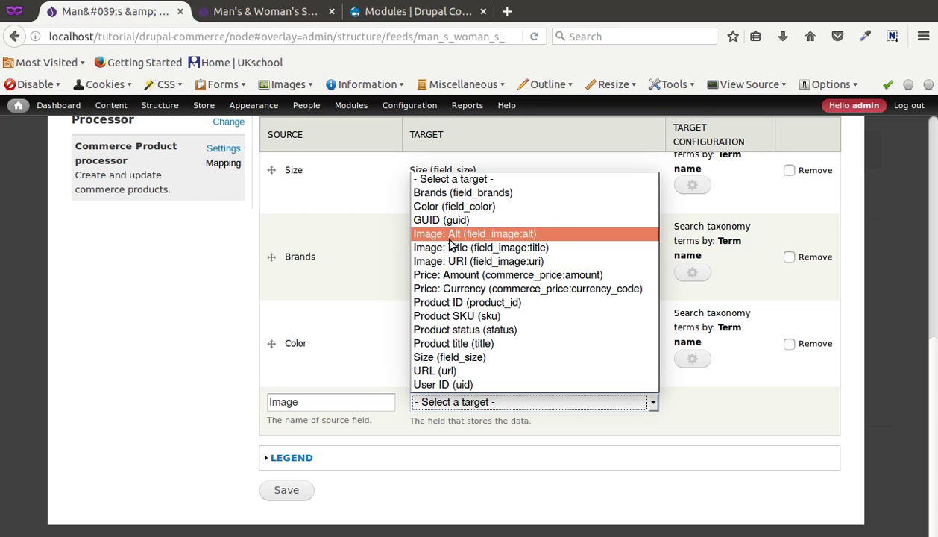
{"action": "left_click", "coordinate": [461, 261]}
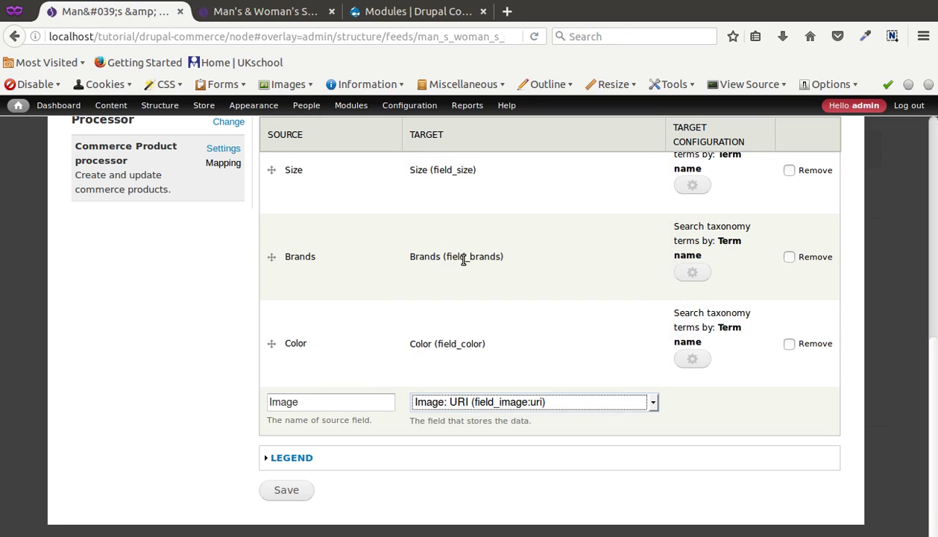
{"action": "left_click", "coordinate": [291, 489]}
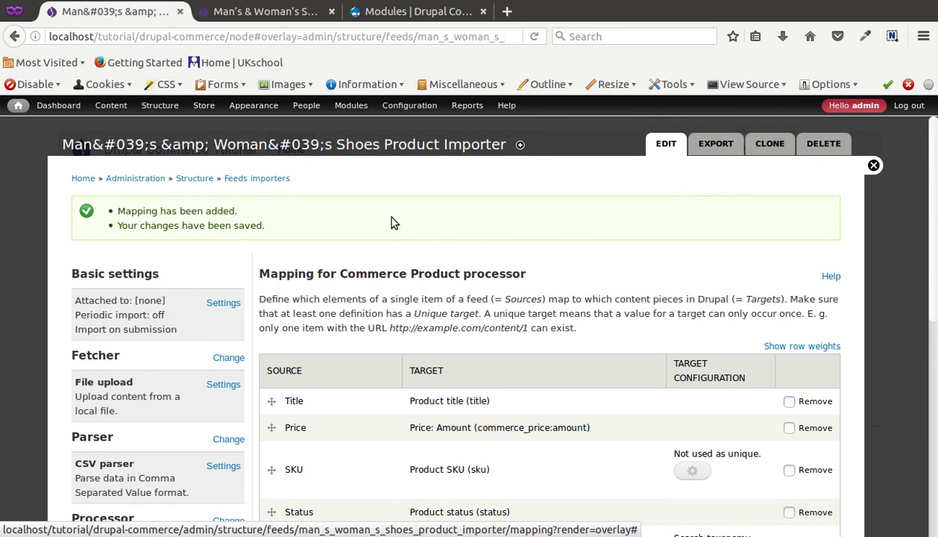
{"action": "scroll", "coordinate": [394, 223], "scroll_direction": "down", "scroll_amount": 10}
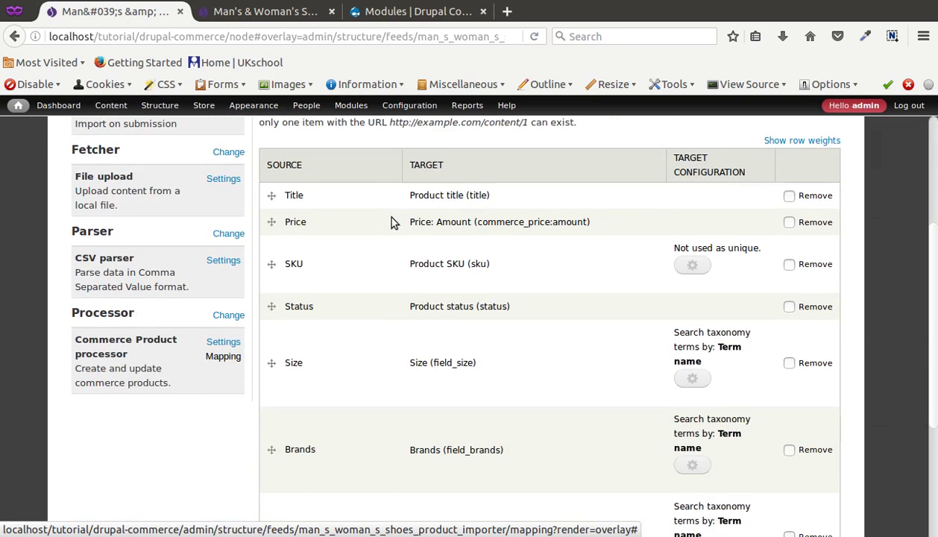
{"action": "scroll", "coordinate": [395, 223], "scroll_direction": "down", "scroll_amount": 1}
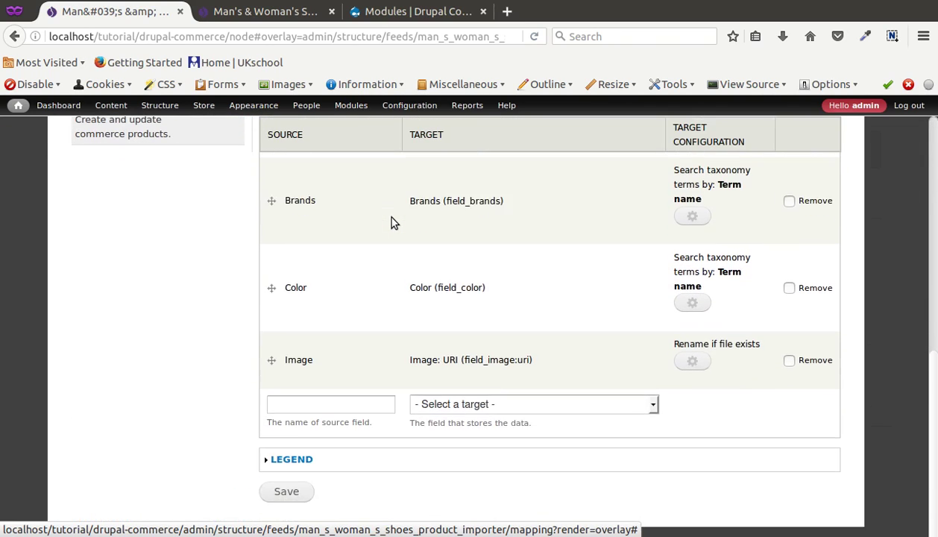
{"action": "scroll", "coordinate": [395, 223], "scroll_direction": "up", "scroll_amount": 4}
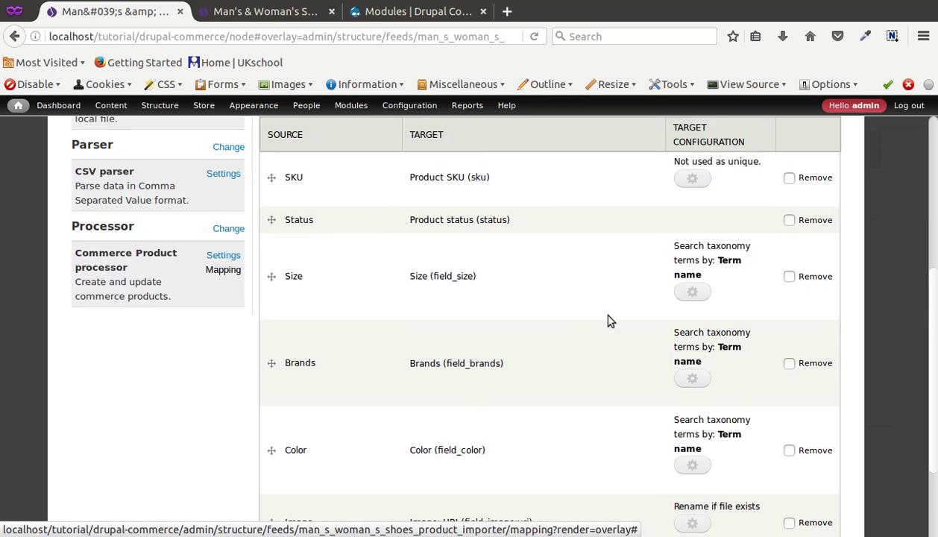
Set the Product SKU (sku) mapping's target configuration to Unique and update it.
{"action": "scroll", "coordinate": [609, 320], "scroll_direction": "up", "scroll_amount": 7}
{"action": "scroll", "coordinate": [645, 328], "scroll_direction": "down", "scroll_amount": 3}
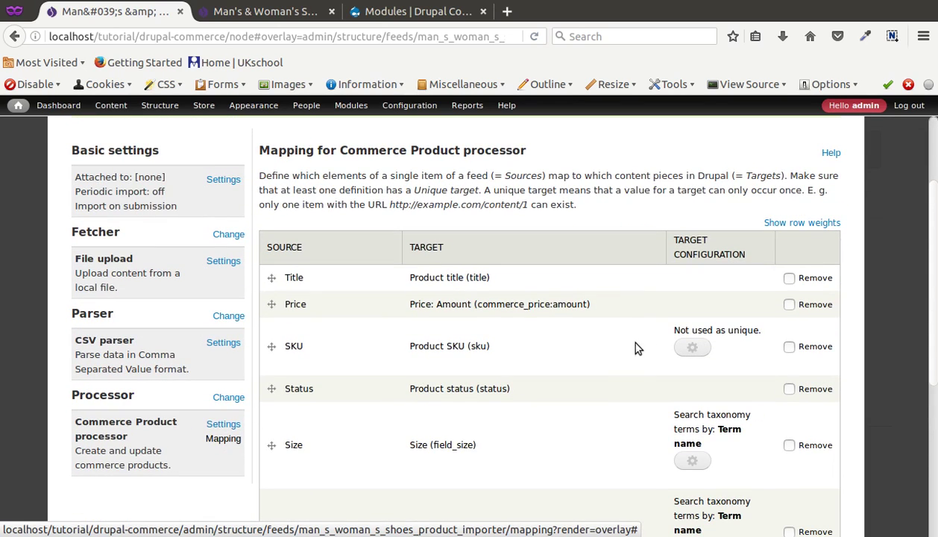
{"action": "left_click", "coordinate": [689, 353]}
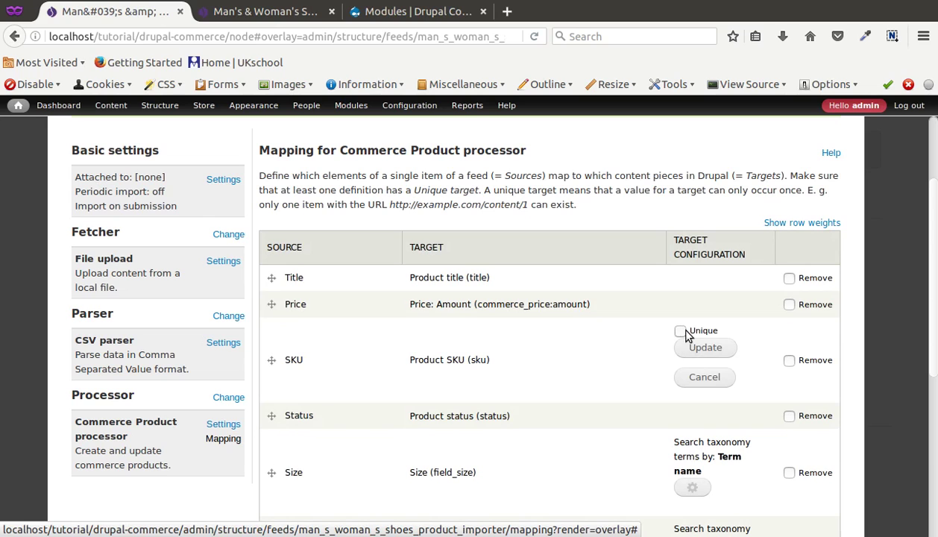
{"action": "left_click", "coordinate": [680, 330]}
{"action": "left_click", "coordinate": [690, 349]}
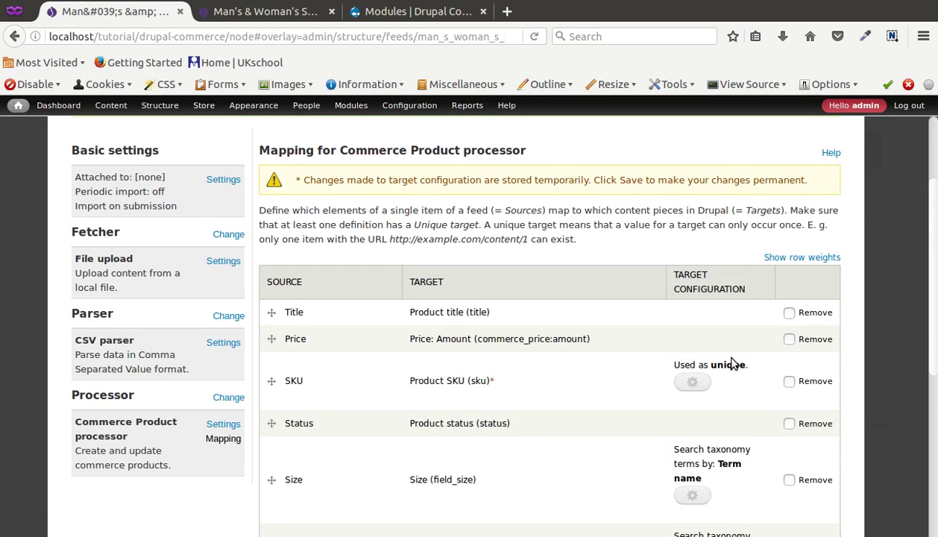
Inspect the taxonomy term search options in the Size mapping's target configuration and cancel without changes.
{"action": "scroll", "coordinate": [733, 363], "scroll_direction": "down", "scroll_amount": 2}
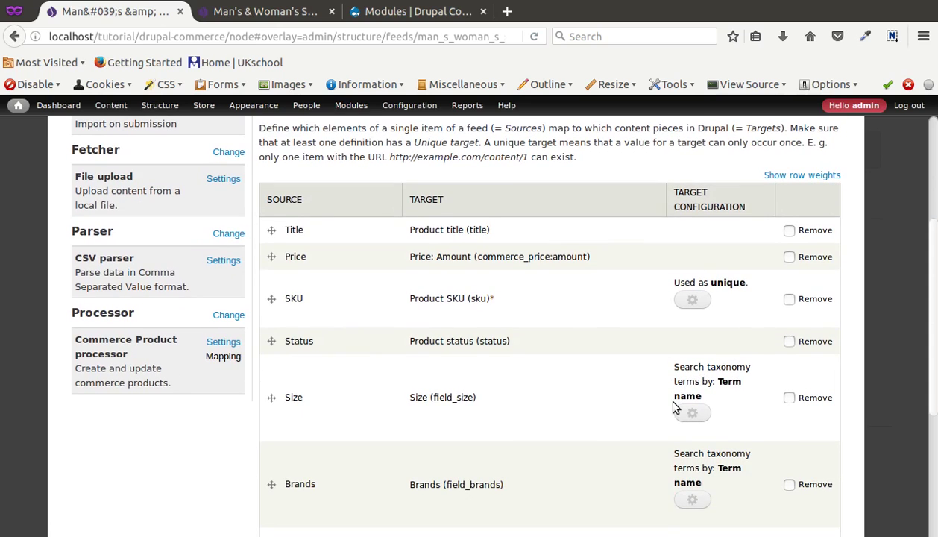
{"action": "left_click", "coordinate": [700, 412]}
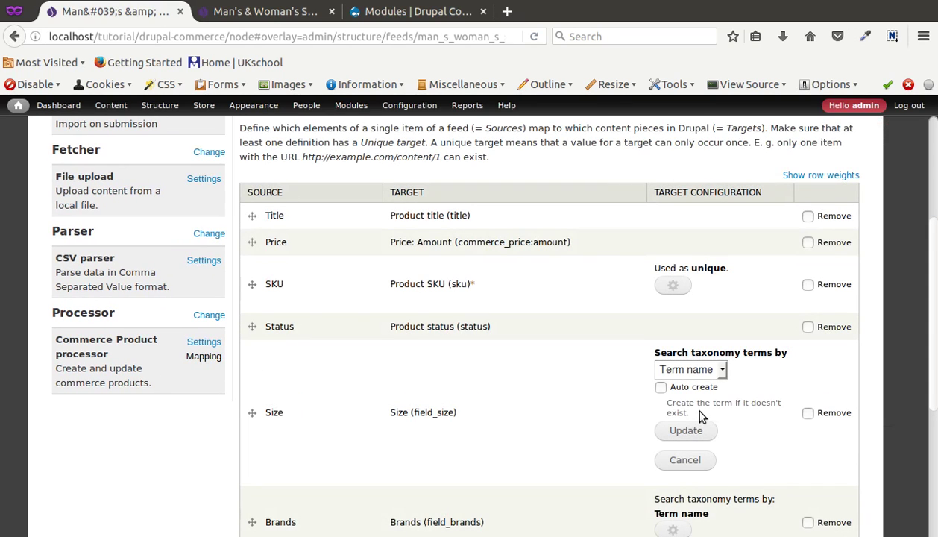
{"action": "left_click", "coordinate": [720, 370]}
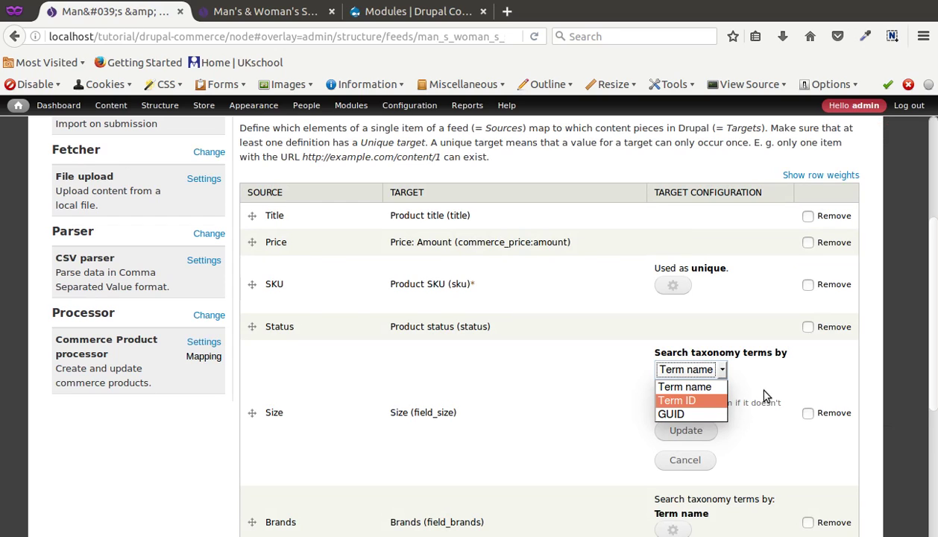
{"action": "left_click", "coordinate": [684, 387]}
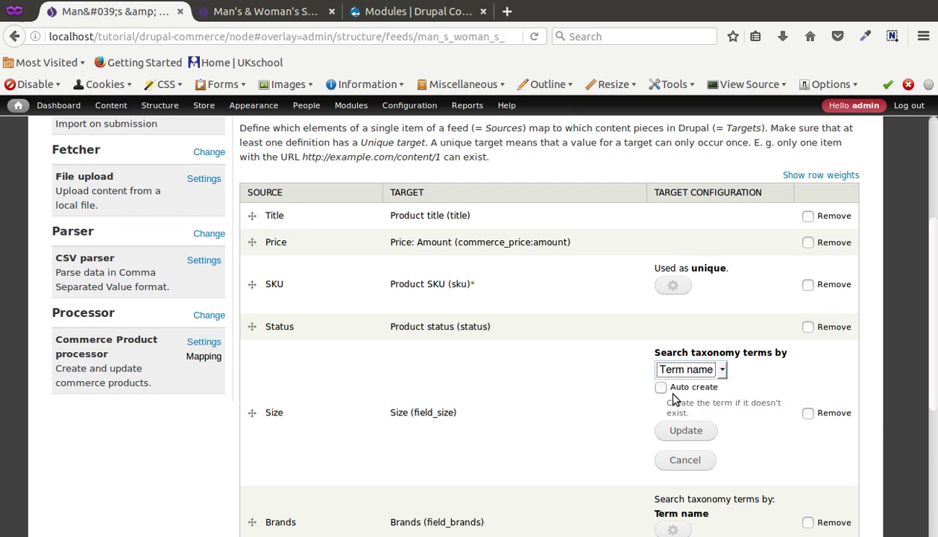
{"action": "left_click", "coordinate": [669, 460]}
Save the Commerce Product processor mapping, check the mapping list, and return to the Feeds importers overview.
{"action": "scroll", "coordinate": [670, 435], "scroll_direction": "down", "scroll_amount": 2}
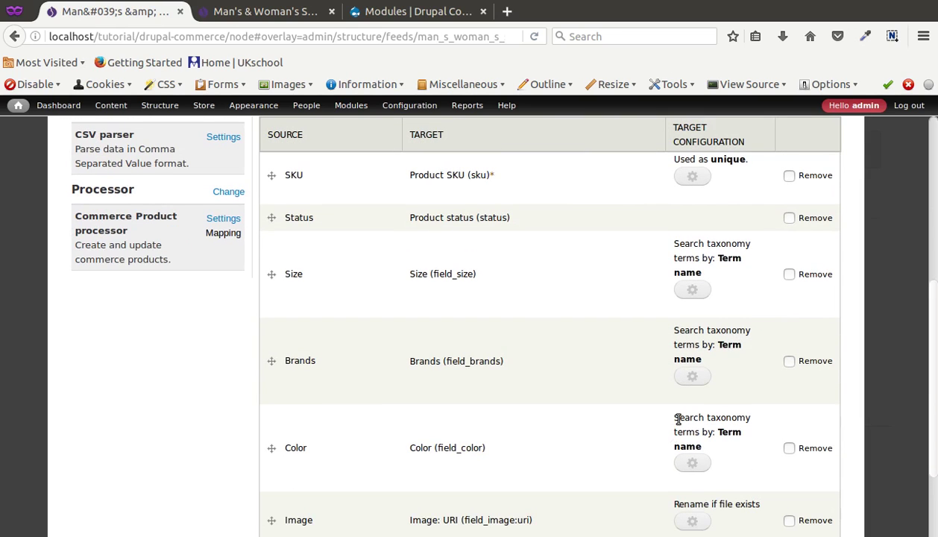
{"action": "scroll", "coordinate": [704, 403], "scroll_direction": "down", "scroll_amount": 2}
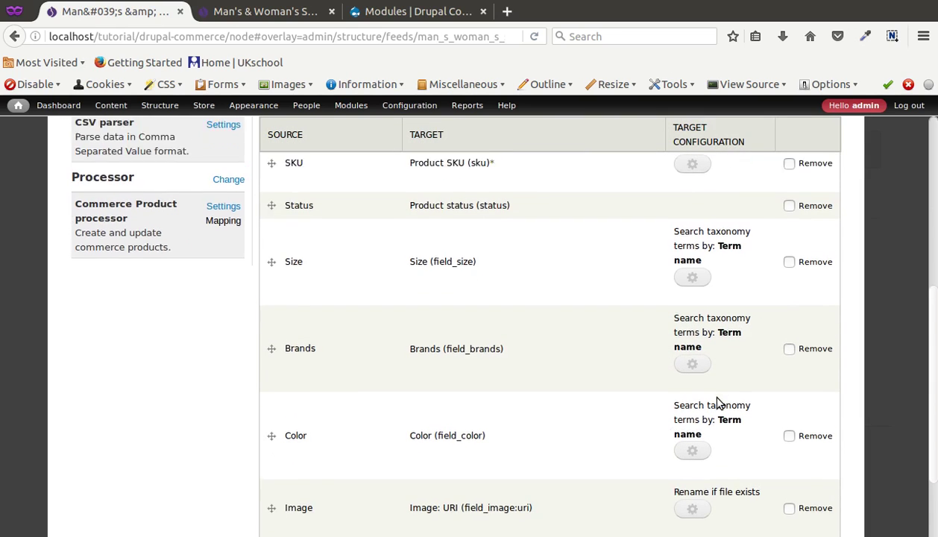
{"action": "scroll", "coordinate": [654, 370], "scroll_direction": "down", "scroll_amount": 2}
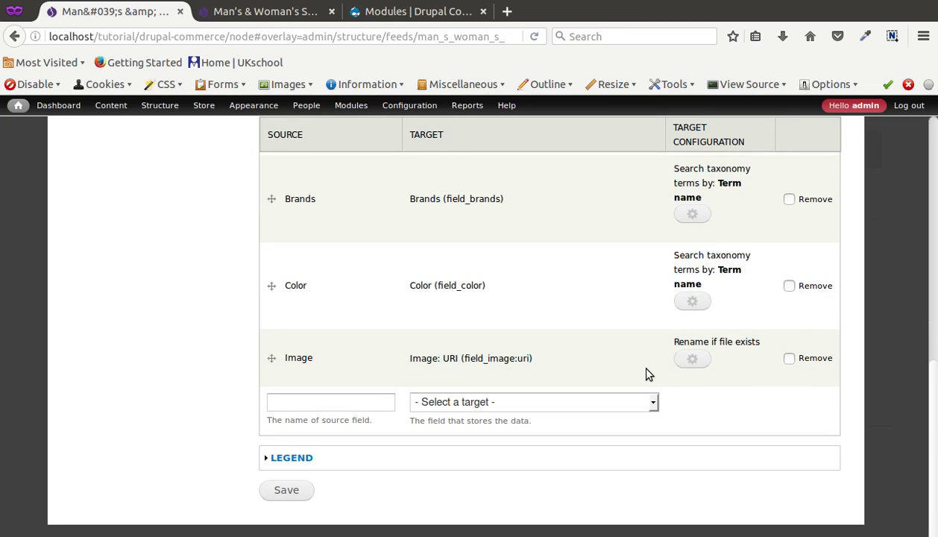
{"action": "left_click", "coordinate": [287, 489]}
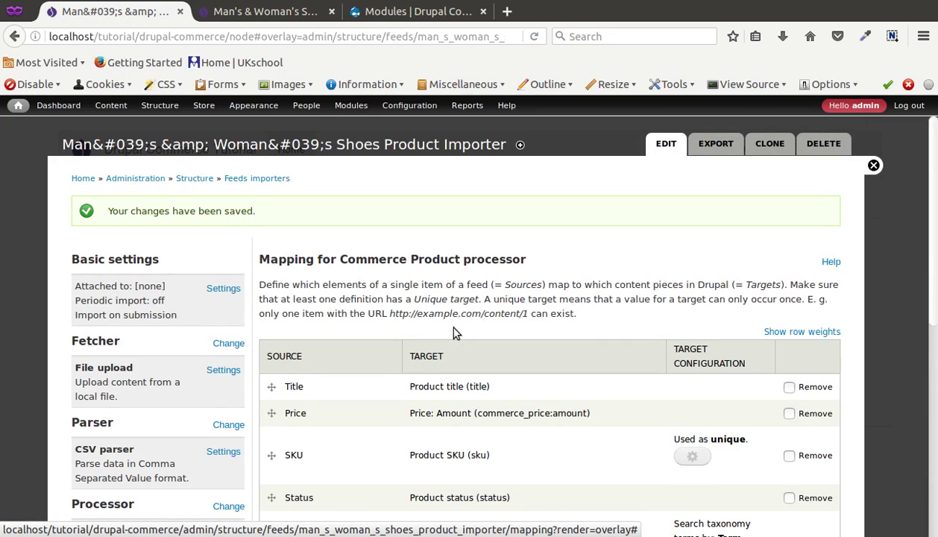
{"action": "scroll", "coordinate": [454, 332], "scroll_direction": "down", "scroll_amount": 5}
{"action": "scroll", "coordinate": [288, 346], "scroll_direction": "up", "scroll_amount": 5}
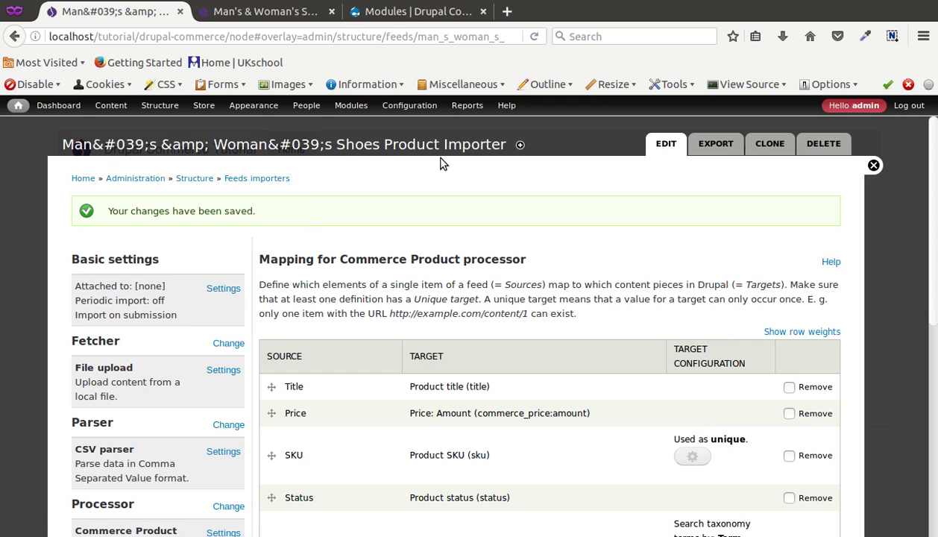
{"action": "left_click", "coordinate": [288, 178]}
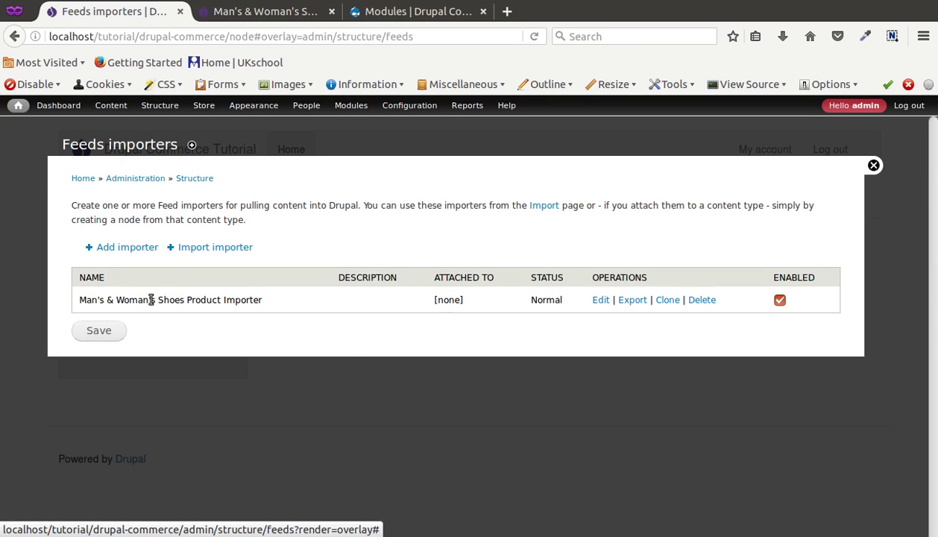
Check the Feeds Import module's details in the site's filtered module list and submit the module configuration.
{"action": "left_click", "coordinate": [418, 12]}
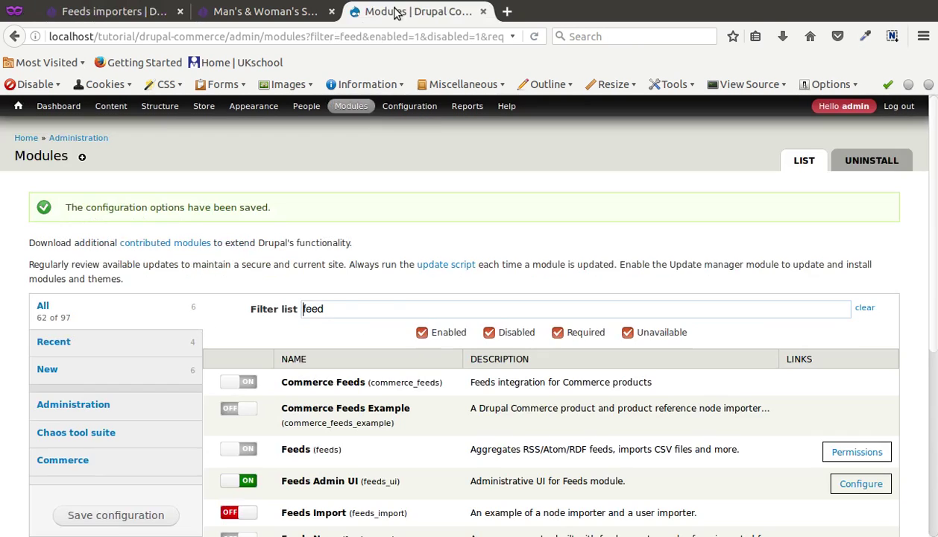
{"action": "scroll", "coordinate": [381, 372], "scroll_direction": "down", "scroll_amount": 4}
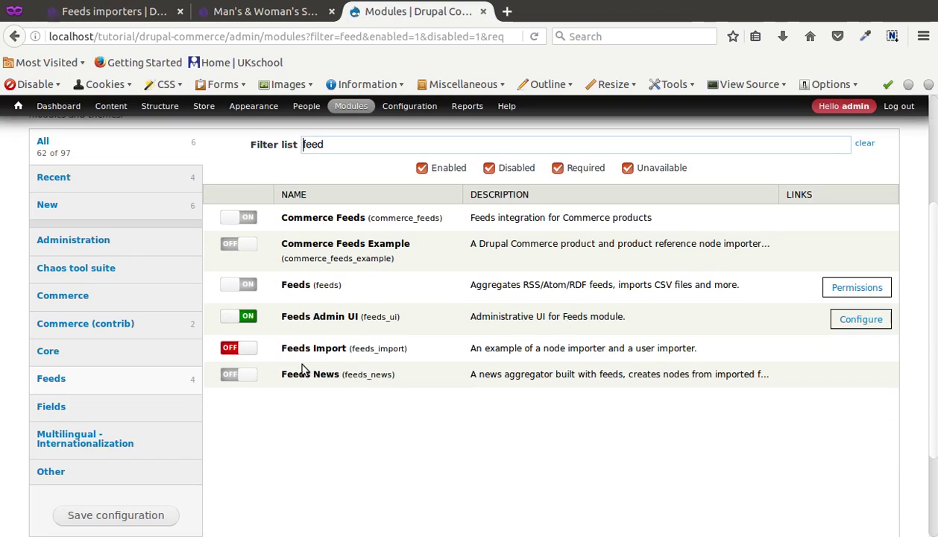
{"action": "left_click", "coordinate": [541, 353]}
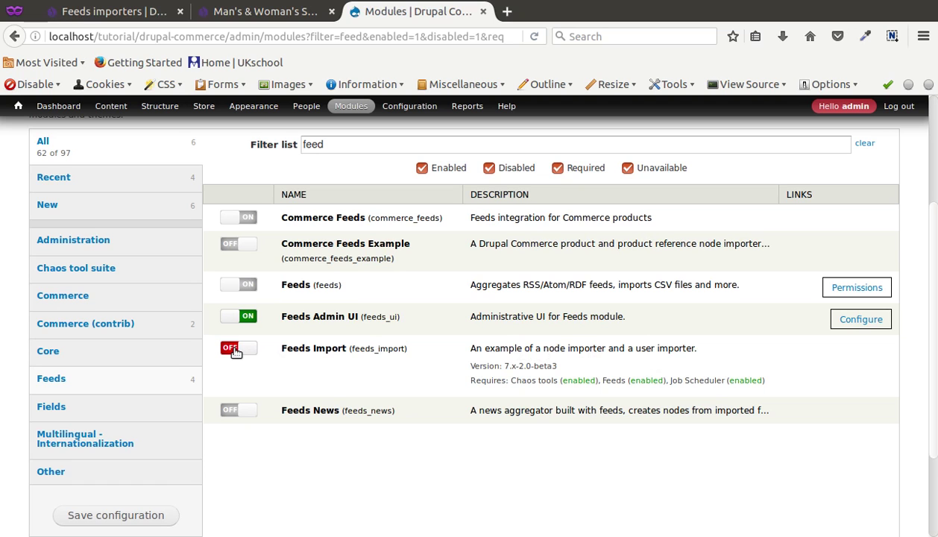
{"action": "left_click", "coordinate": [107, 514]}
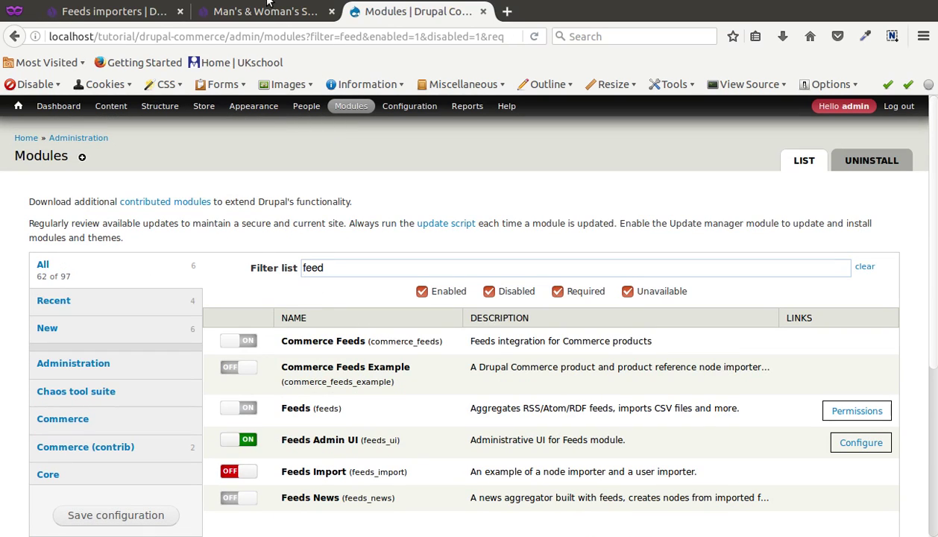
Go back to the Feeds importers overview and look at the Man's & Woman's Shoes Product Importer entry.
{"action": "left_click", "coordinate": [267, 9]}
{"action": "left_click", "coordinate": [113, 10]}
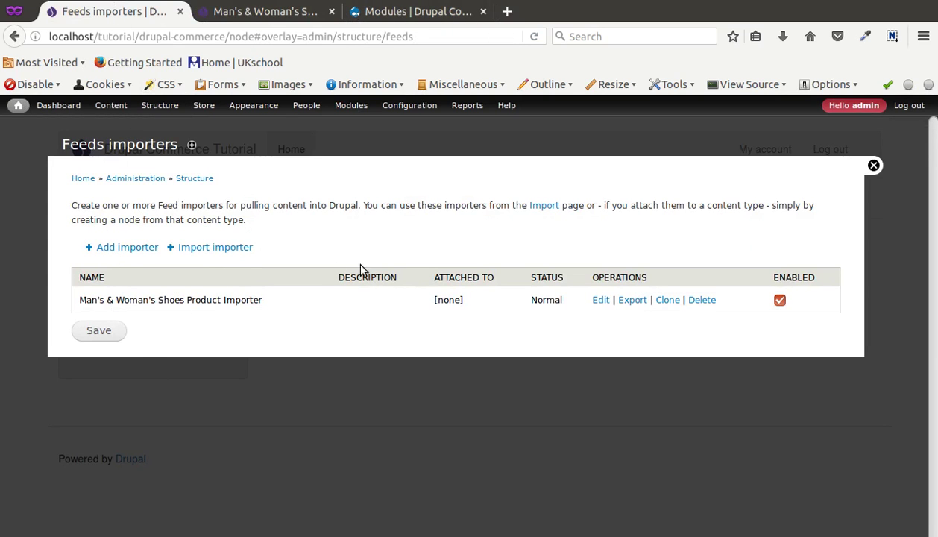
{"action": "triple_click", "coordinate": [237, 300]}
{"action": "left_click", "coordinate": [237, 300]}
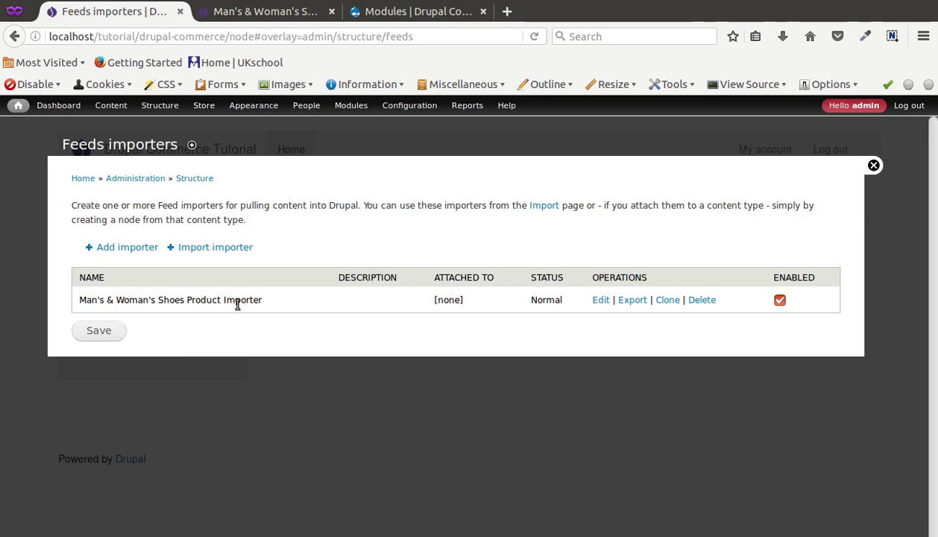
{"action": "triple_click", "coordinate": [237, 301]}
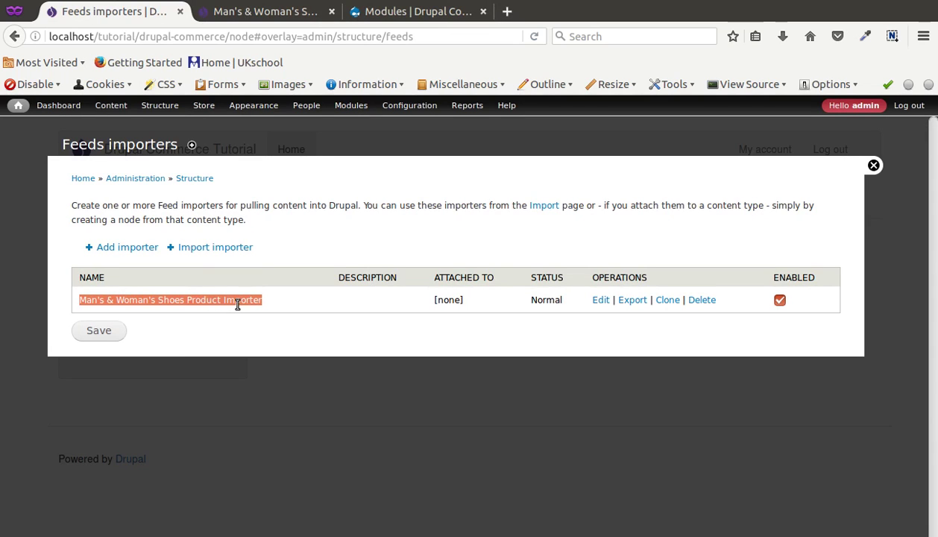
{"action": "left_click", "coordinate": [238, 305]}
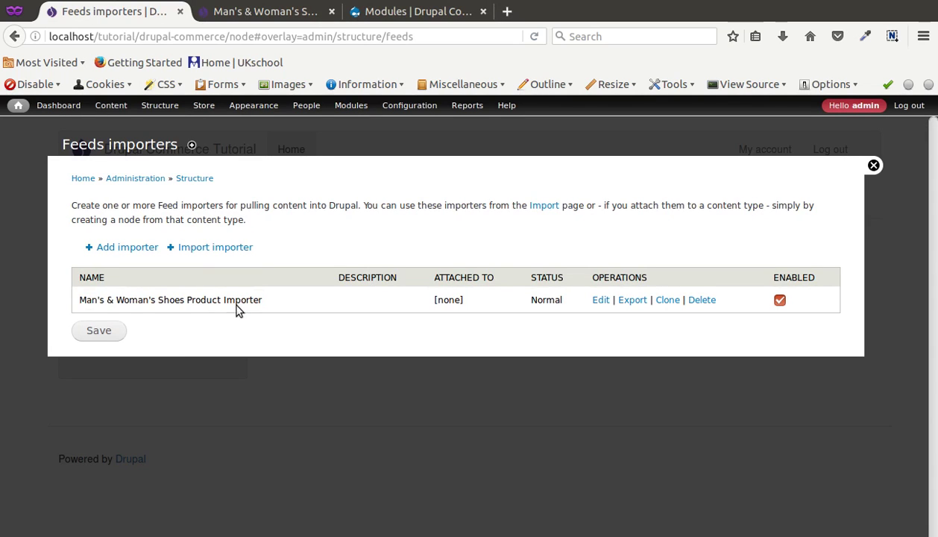
{"action": "triple_click", "coordinate": [192, 300]}
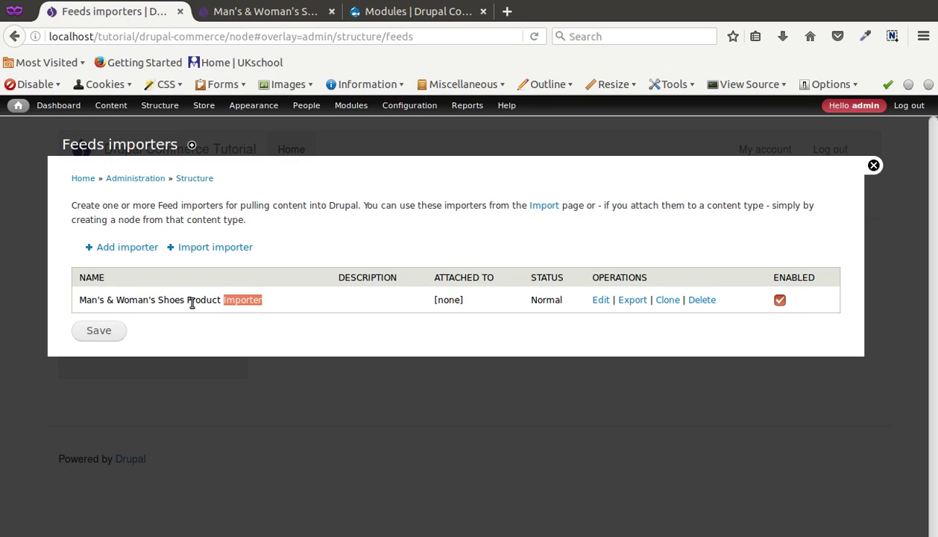
Open the store's Products list in a new browser tab, view it, and return to the Feeds importers overview.
{"action": "mouse_move", "coordinate": [202, 118]}
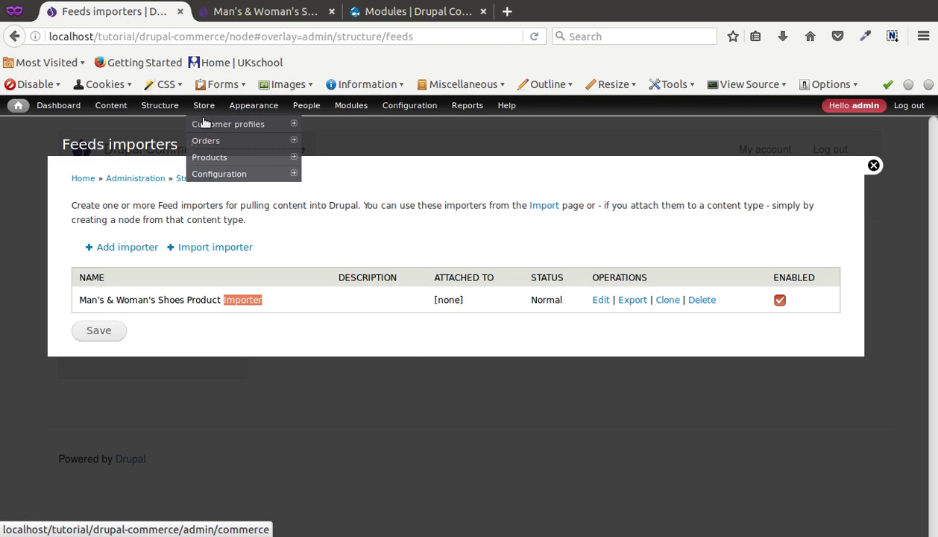
{"action": "right_click", "coordinate": [243, 159]}
{"action": "left_click", "coordinate": [268, 170]}
{"action": "left_click", "coordinate": [237, 13]}
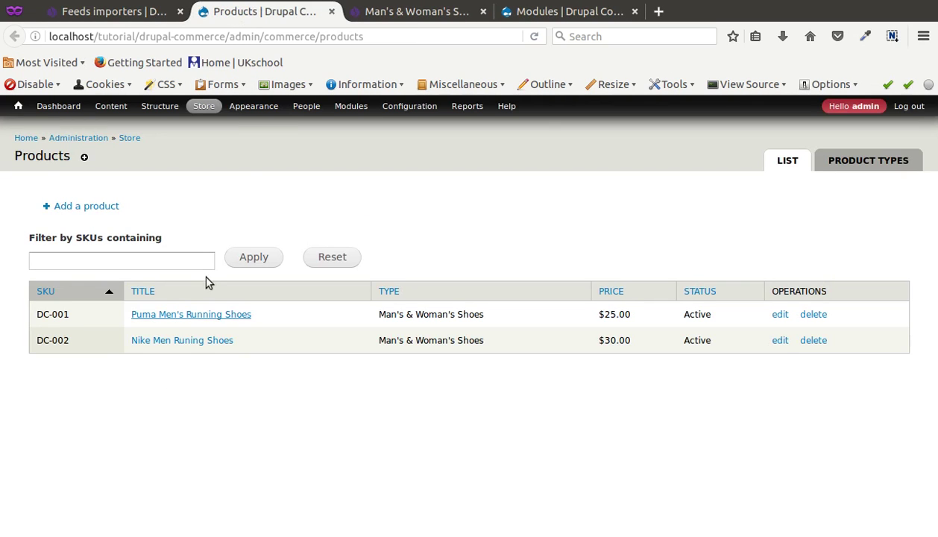
{"action": "left_click", "coordinate": [123, 12]}
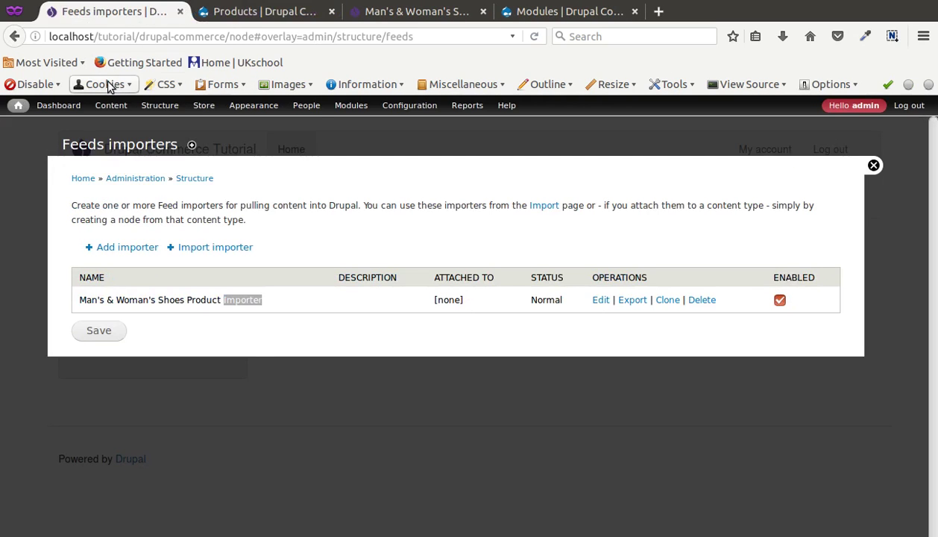
{"action": "left_click", "coordinate": [346, 233]}
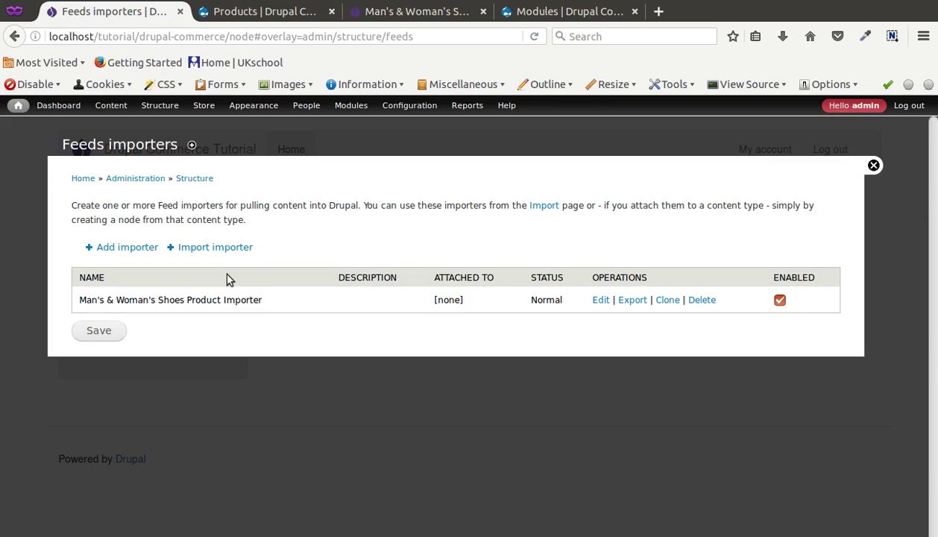